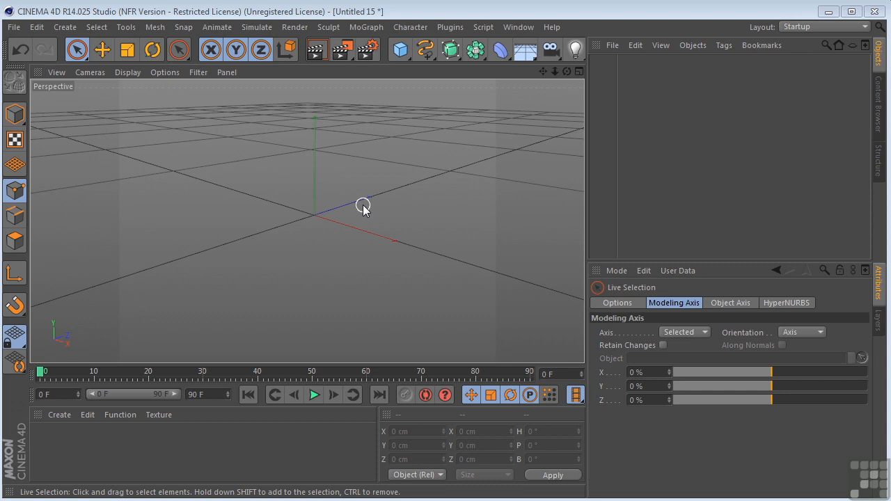
- Draw an open six-point Linear spline around the origin in the Perspective view
left_click(422, 56)
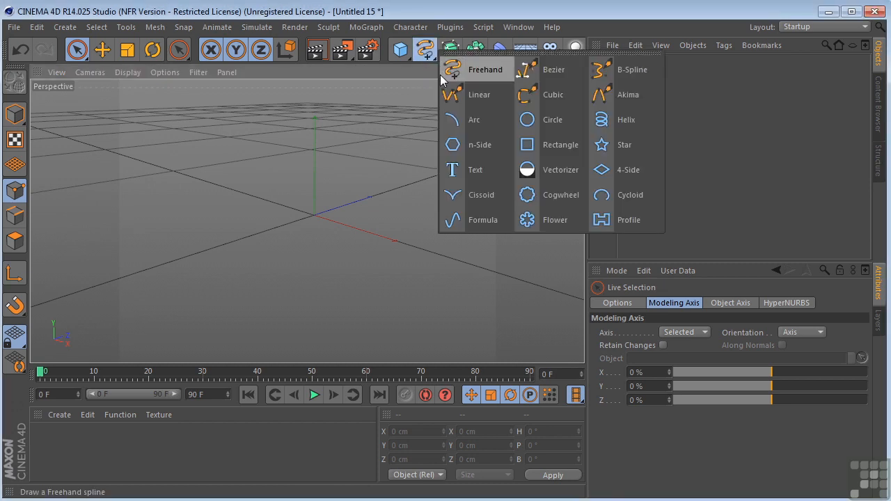
left_click(456, 95)
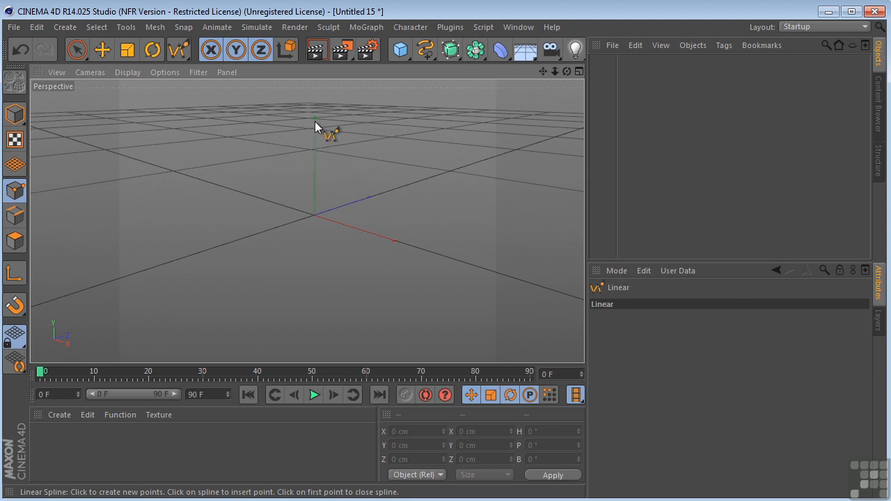
left_click(289, 124)
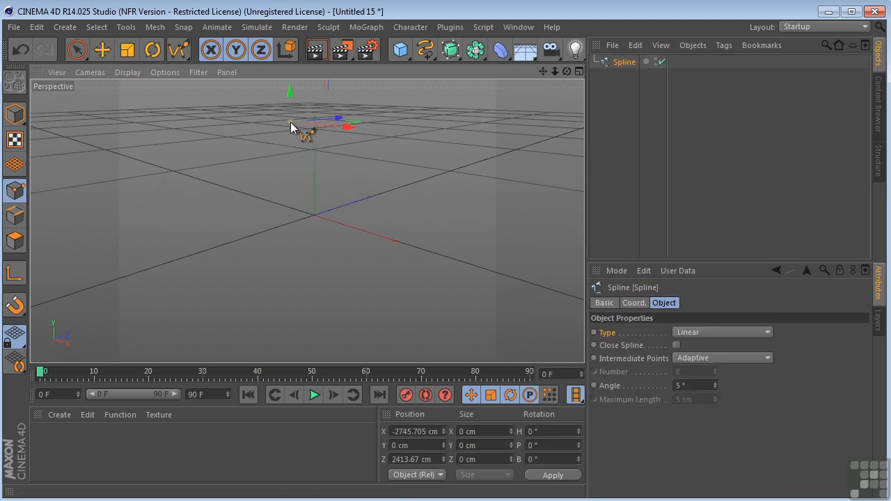
left_click(220, 243)
left_click(336, 315)
left_click(446, 233)
left_click(434, 140)
left_click(303, 146)
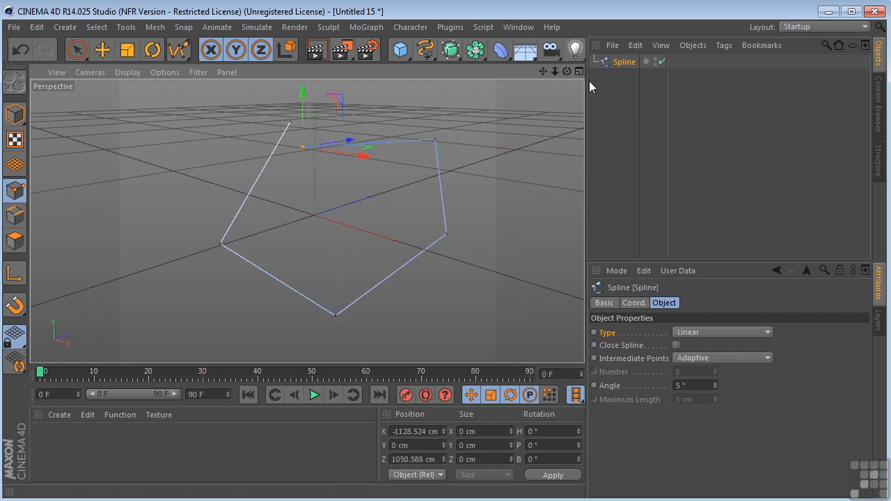
- Inspect the drawn Linear spline from a different angle and delete it from the scene
left_click_drag(568, 72, 565, 178)
left_click_drag(554, 71, 493, 105)
scroll(517, 145, "down", 3)
left_click_drag(542, 71, 490, 104)
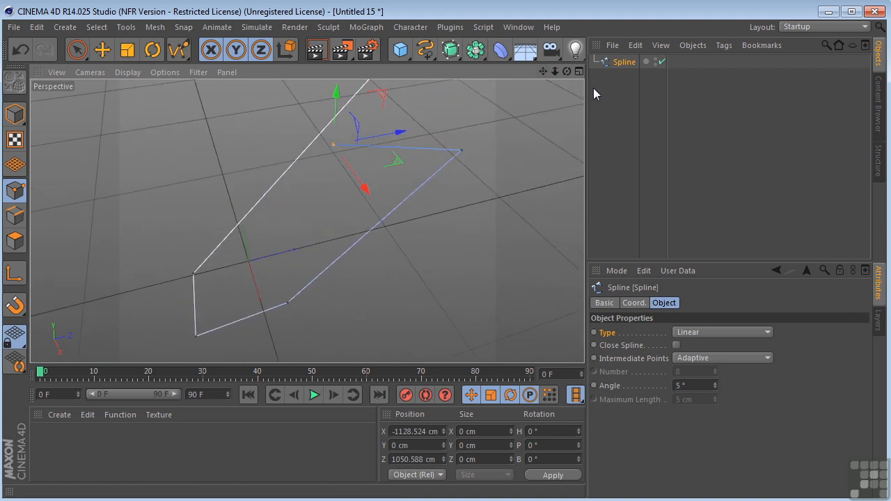
key("Delete")
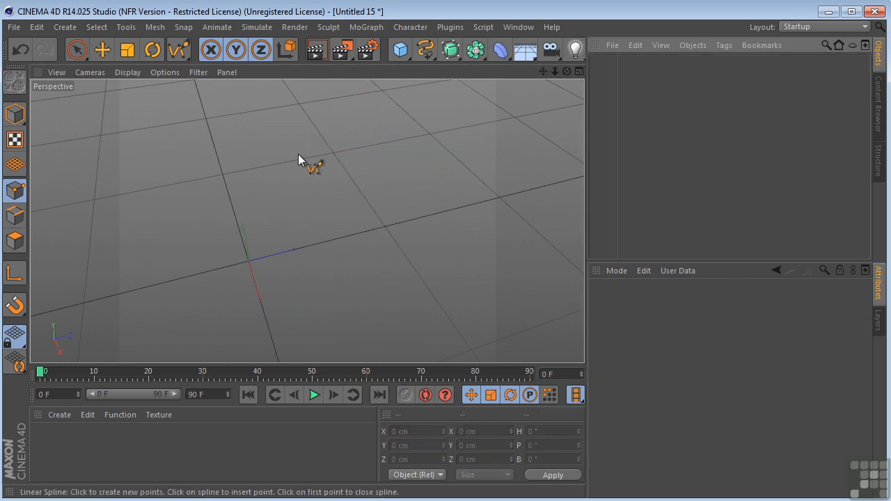
- Draw an open seven-point Linear spline in the maximized Front view and reverse its point sequence
middle_click(319, 178)
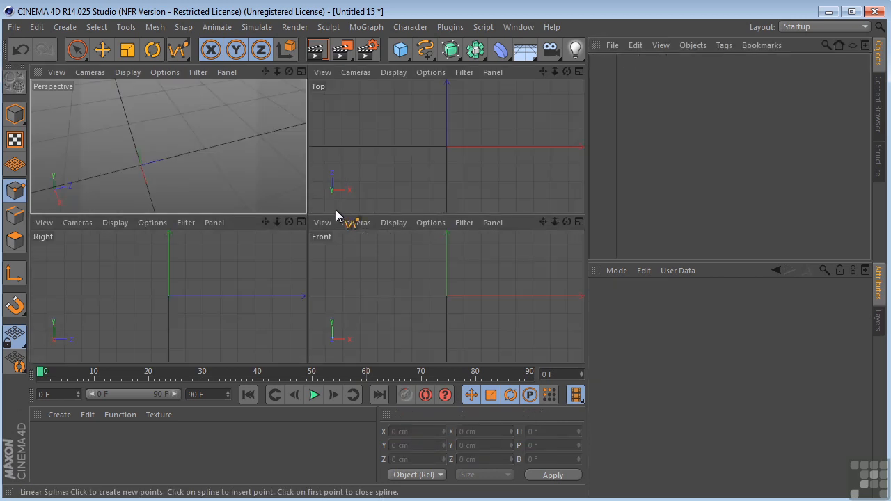
middle_click(445, 298)
scroll(408, 249, "down", 3)
left_click(229, 135)
left_click(176, 241)
left_click(292, 308)
left_click(492, 227)
left_click(406, 141)
left_click(306, 187)
left_click(270, 168)
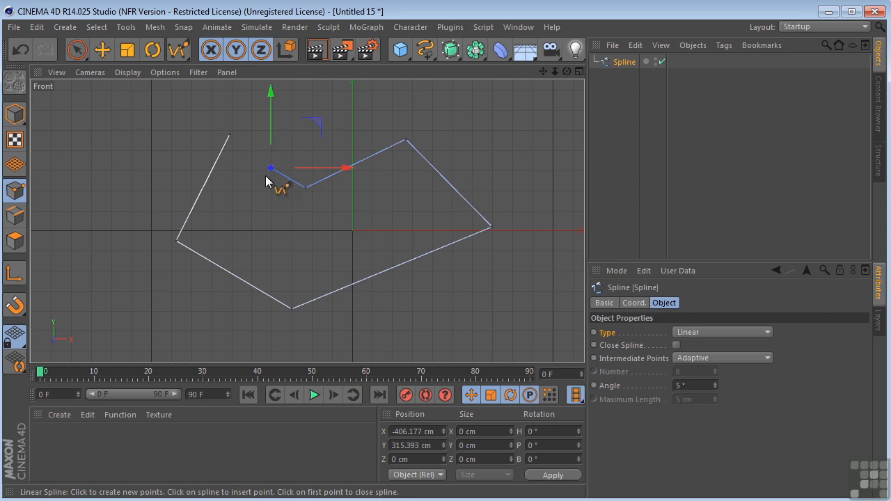
right_click(371, 159)
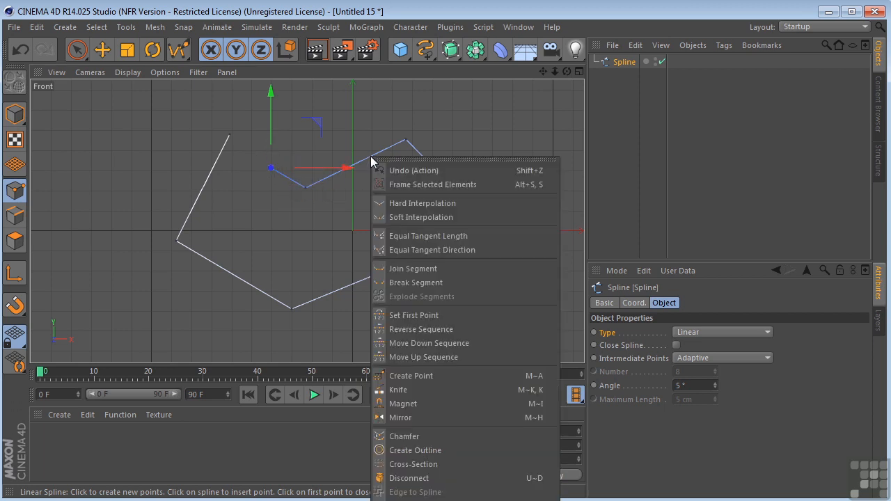
left_click(416, 330)
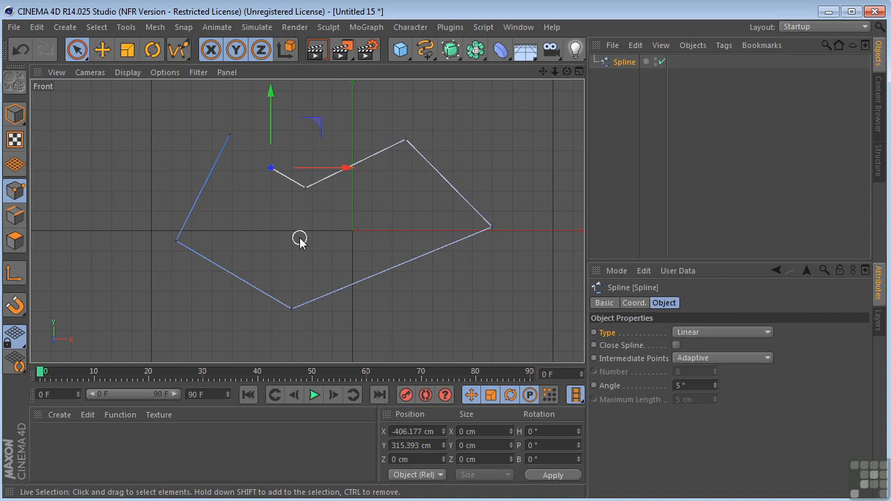
- Apply Soft Interpolation to the spline's highest point near the Y axis and steepen the curve with its tangent handle
left_click(405, 143)
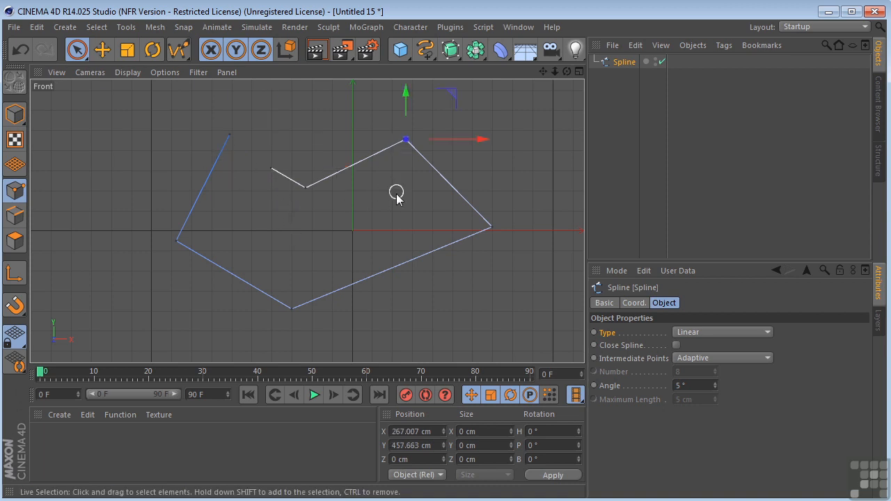
right_click(406, 143)
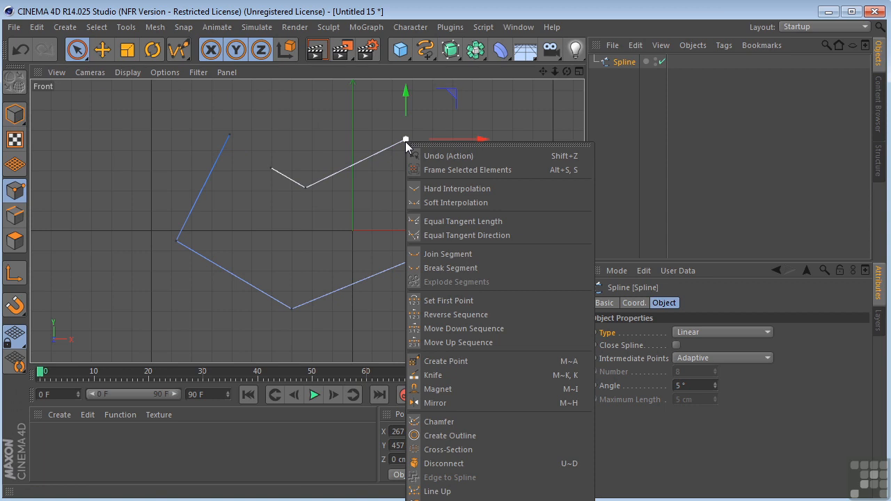
left_click(438, 202)
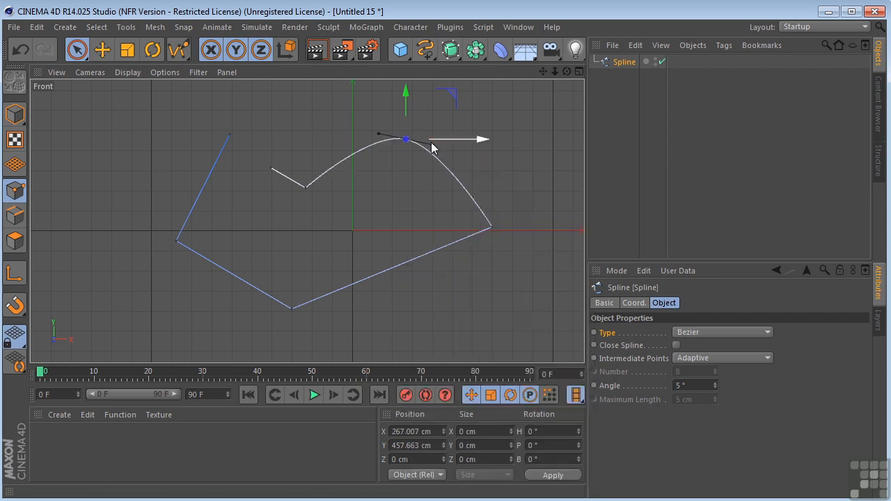
left_click(102, 49)
left_click_drag(432, 150, 434, 190)
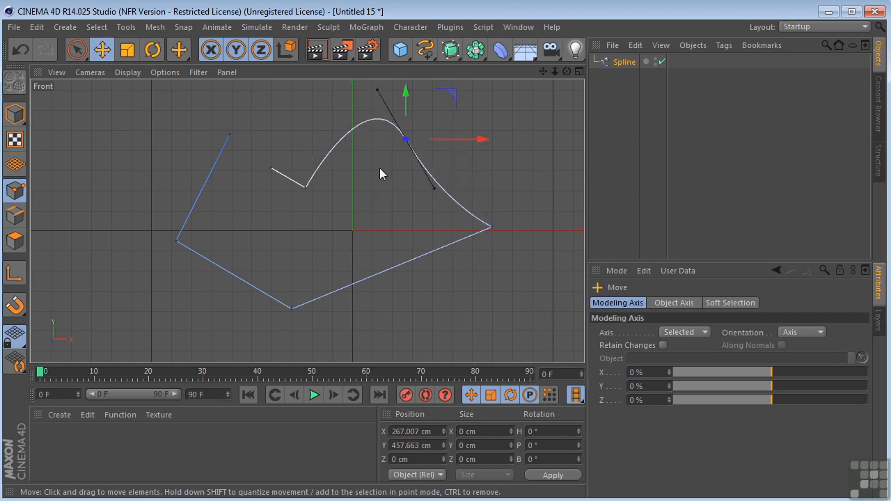
- Reselect the curved point of the spline and apply Hard Interpolation to it
left_click(76, 50)
left_click(376, 198)
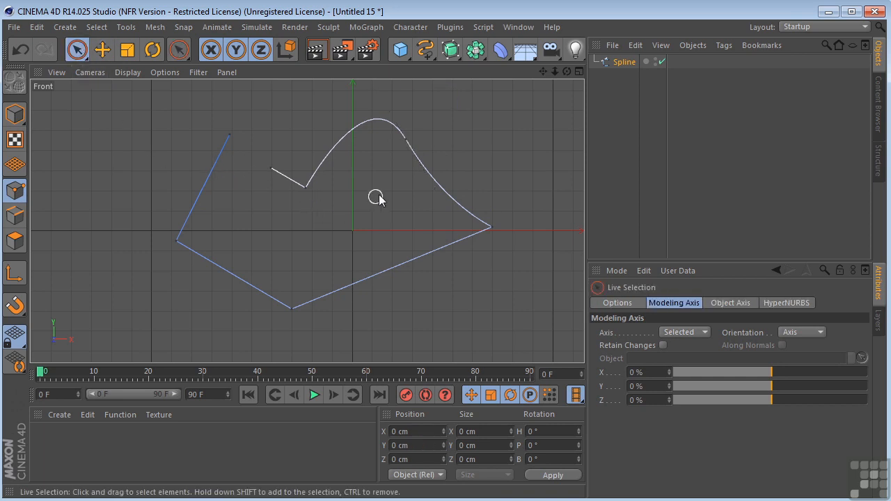
left_click(404, 142)
right_click(400, 145)
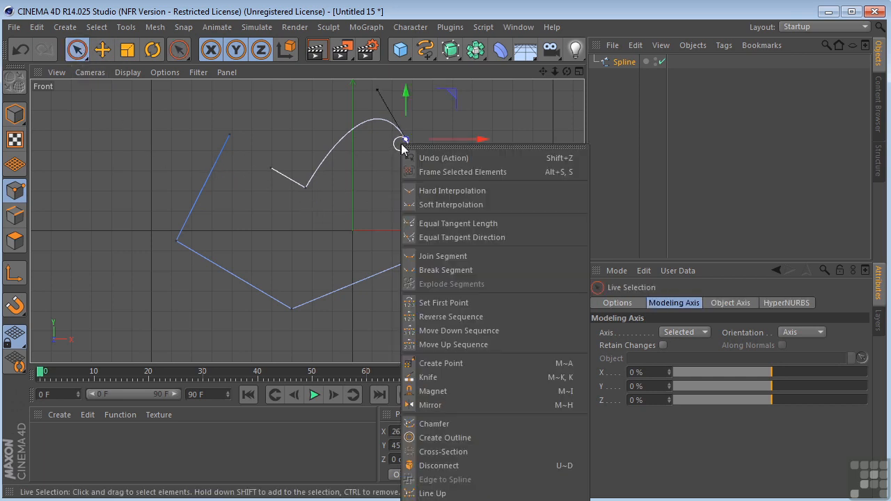
left_click(435, 194)
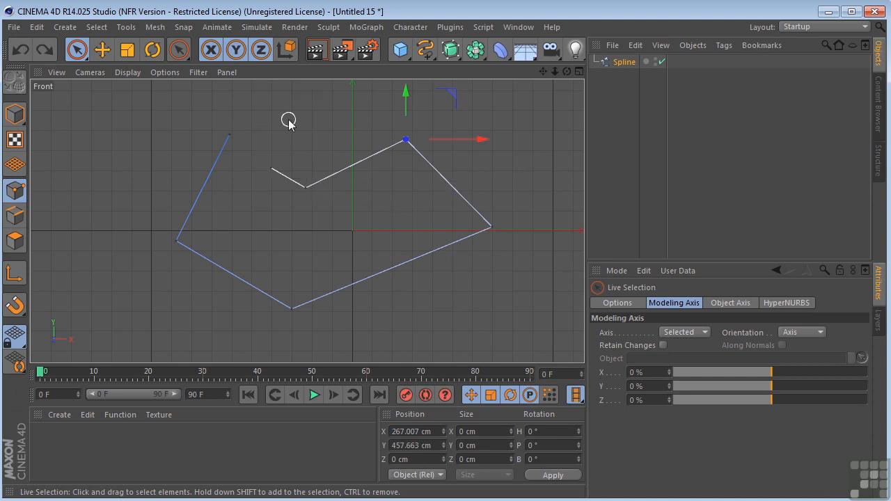
- Extend the spline with the Move tool by adding six points from its outer end, over and around the existing shape
left_click(102, 50)
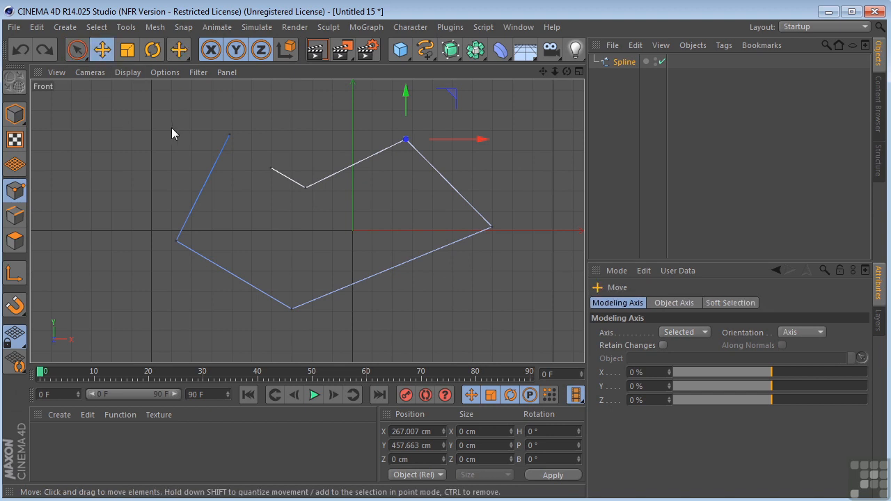
left_click(262, 109, "ctrl")
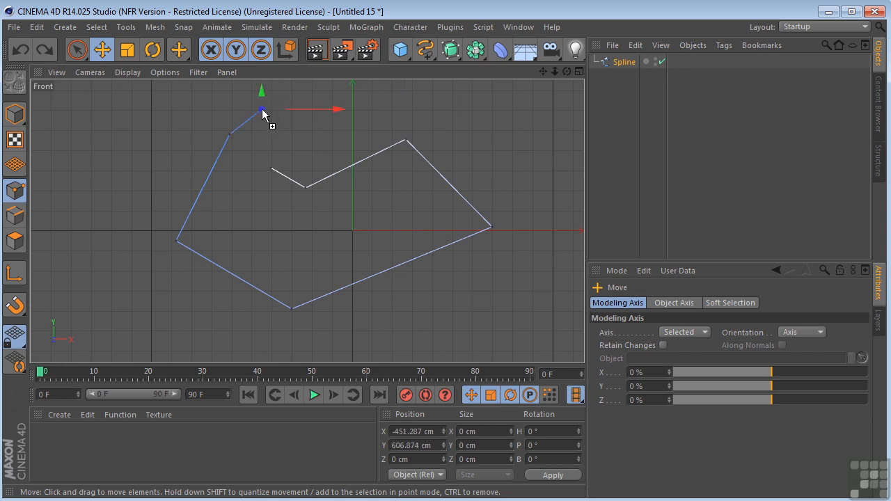
left_click(321, 130, "ctrl")
left_click(421, 107, "ctrl")
left_click(511, 139, "ctrl")
left_click_drag(507, 171, 510, 279)
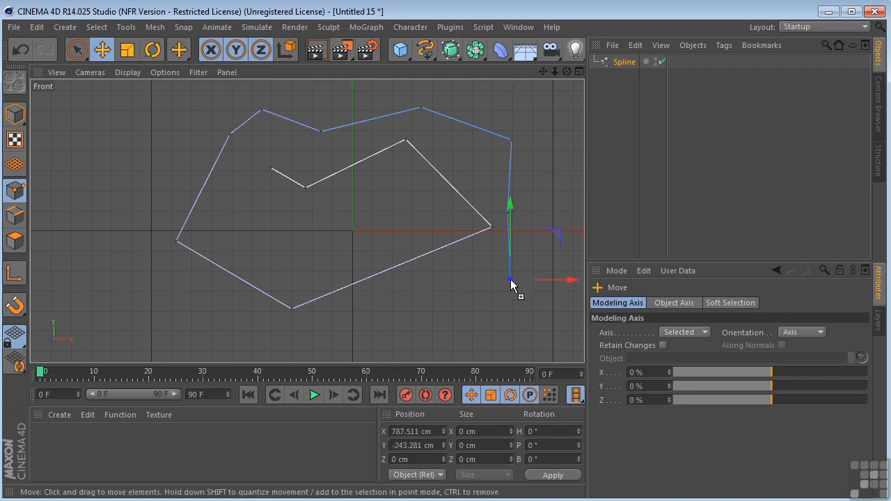
- Delete the existing spline and draw a looping, nearly closed Freehand spline around the origin in the Front view
left_click(624, 61)
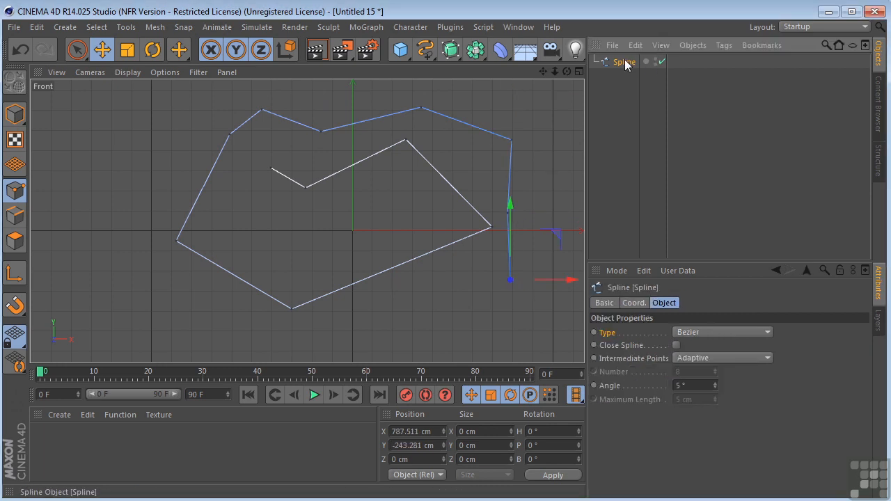
key("Delete")
left_click(425, 49)
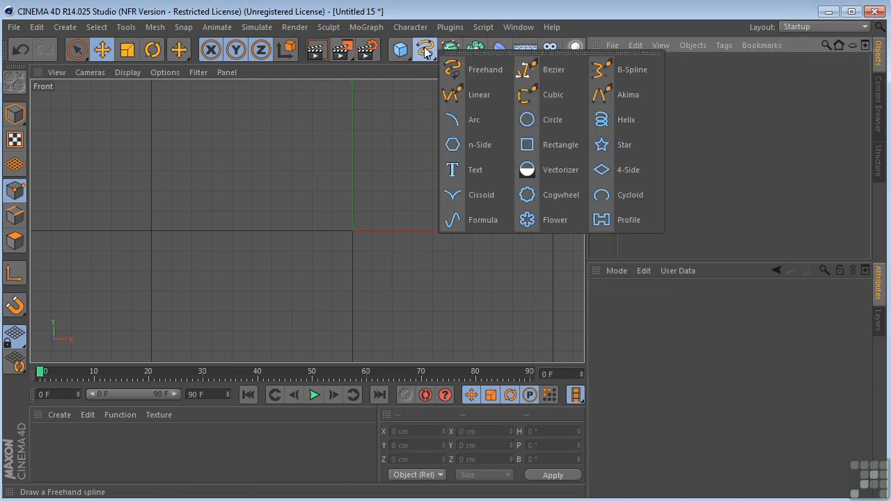
left_click(488, 70)
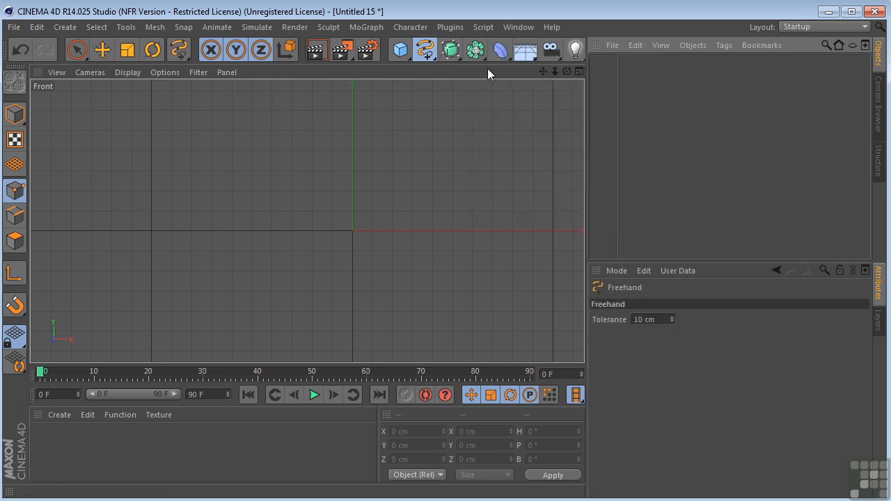
mouse_move(248, 163)
left_mouse_down()
mouse_move(234, 163)
mouse_move(301, 226)
mouse_move(378, 262)
mouse_move(380, 155)
mouse_move(286, 113)
mouse_move(262, 161)
left_mouse_up()
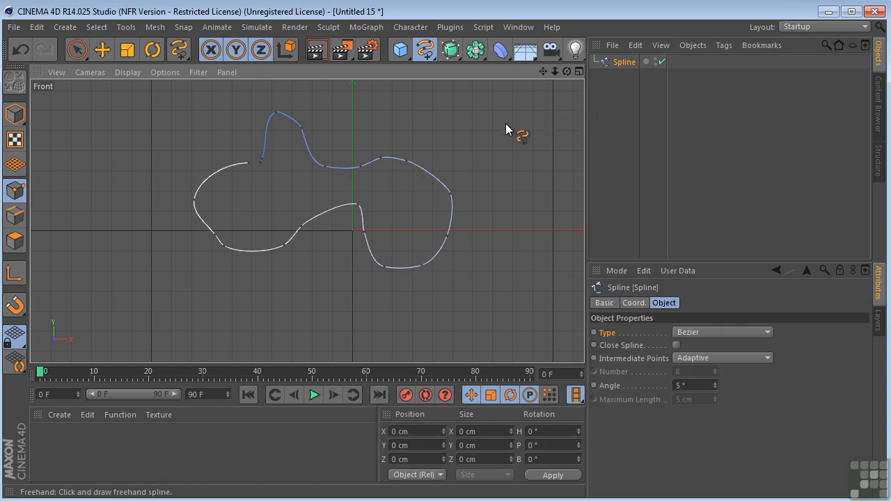
- Delete the freehand spline and draw an open, wavy seven-point B-Spline in the Front view
left_click(627, 61)
key("Delete")
left_click(425, 49)
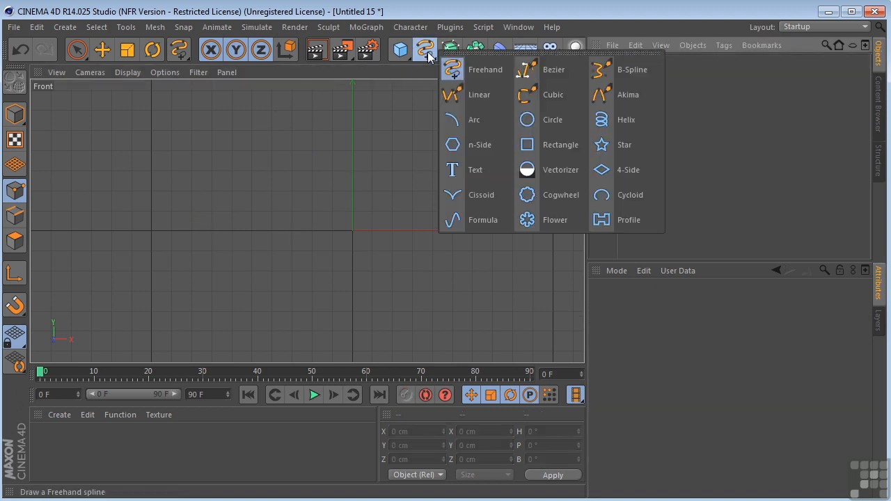
left_click(605, 67)
left_click(174, 162)
left_click(139, 271)
left_click(332, 293)
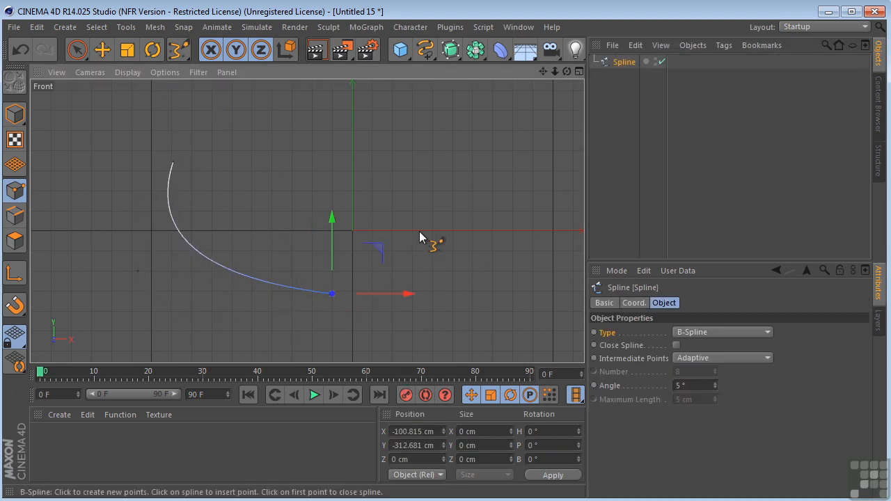
left_click_drag(453, 212, 447, 160)
left_click_drag(474, 293, 504, 357)
left_click_drag(532, 205, 532, 110)
left_click_drag(399, 102, 350, 112)
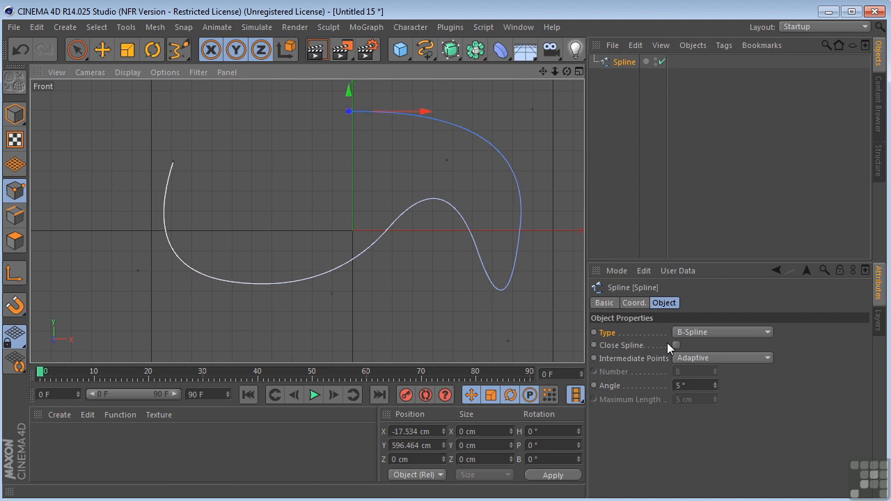
- Move the B-Spline's last point to about X -87 cm, Y 555 cm, and enable Close Spline
mouse_move(422, 115)
left_mouse_down()
mouse_move(342, 116)
mouse_move(407, 115)
left_mouse_up()
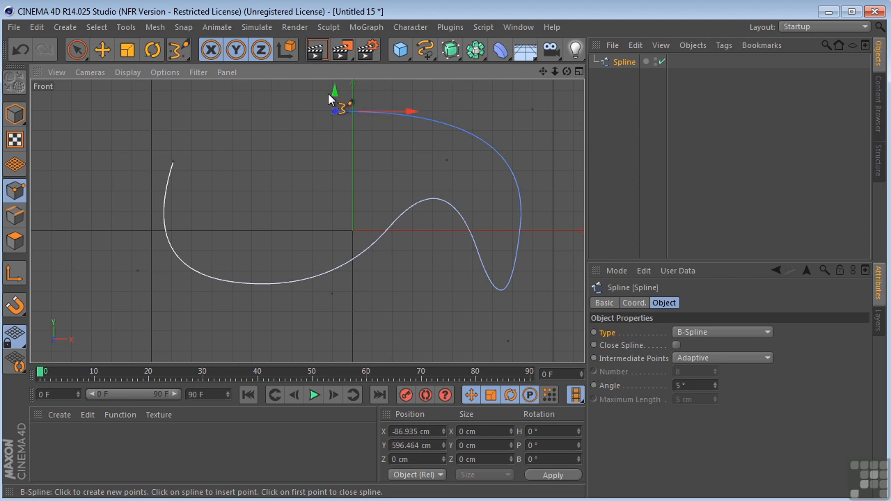
left_click_drag(335, 92, 336, 101)
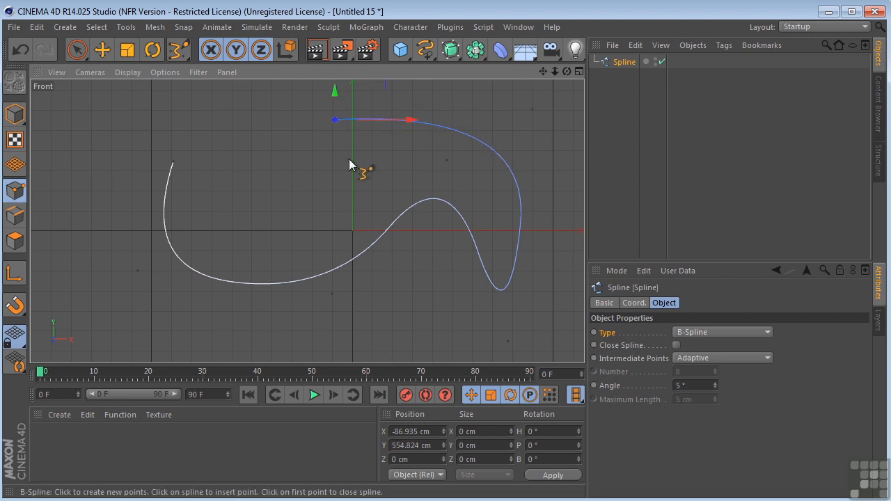
left_click(676, 345)
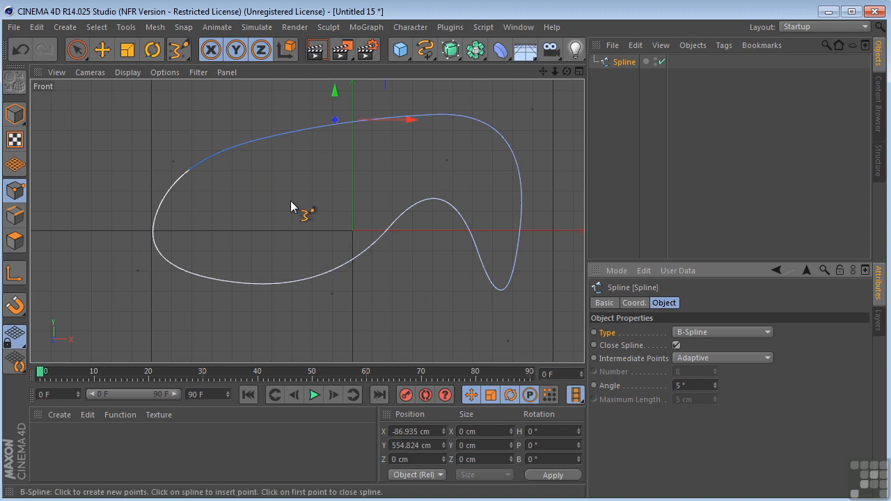
- Delete the B-Spline and draw a closed eight-point Bezier spline with shaped tangents around the origin in the Front view
left_click(627, 62)
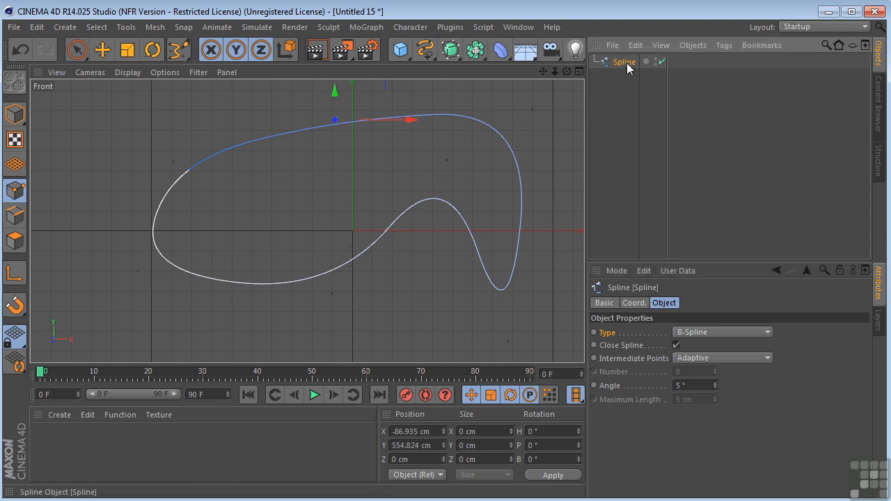
key("Delete")
left_click(425, 49)
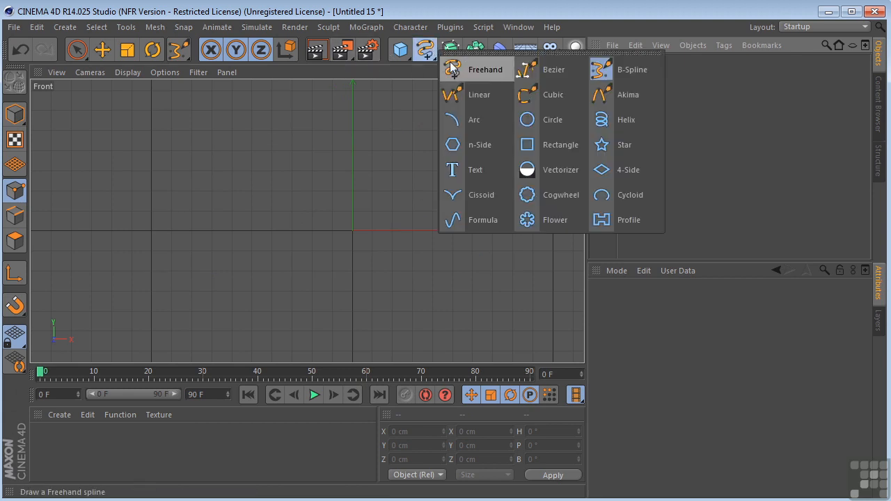
left_click(575, 73)
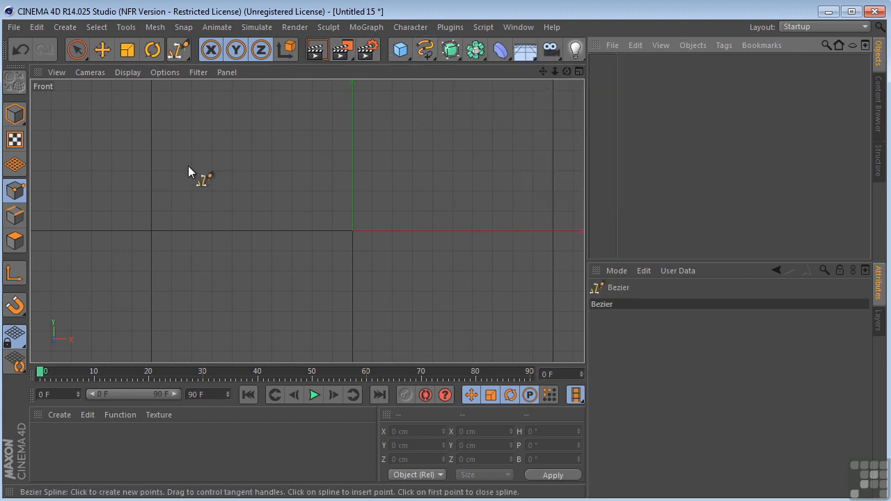
left_click(186, 167)
left_click_drag(126, 240, 122, 282)
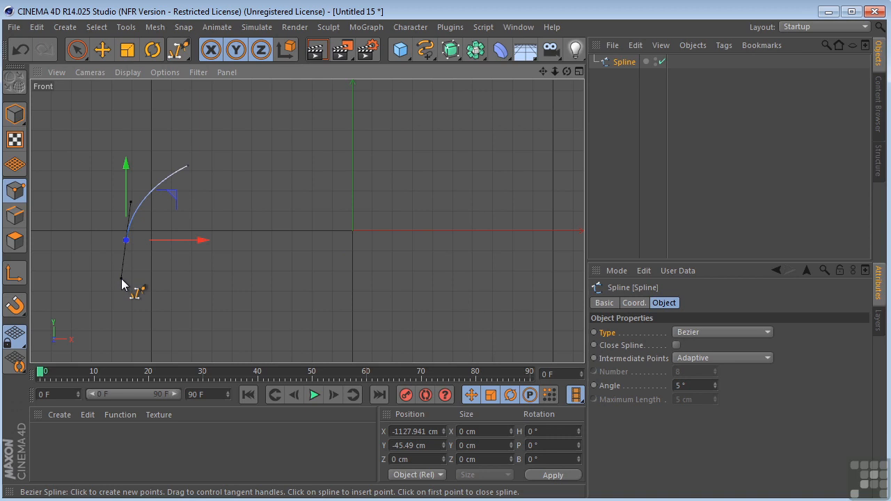
left_click(263, 289)
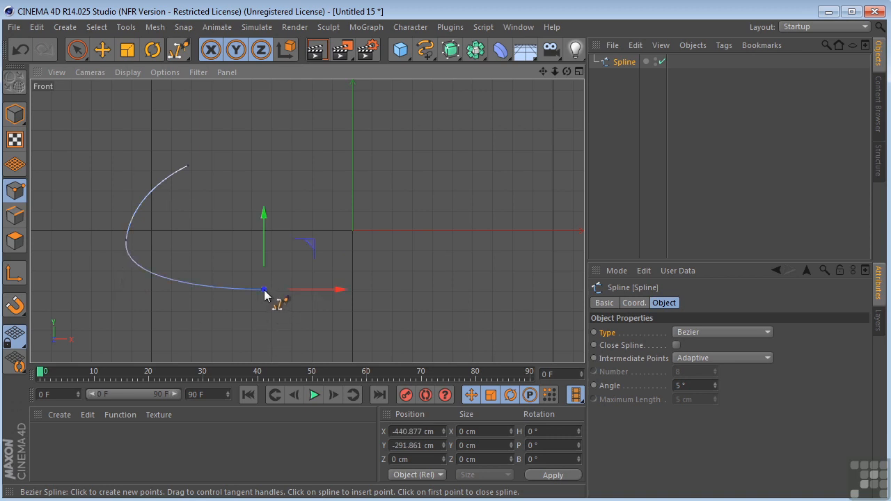
left_click_drag(382, 234, 424, 285)
left_click_drag(465, 183, 462, 160)
left_click(331, 129)
left_click_drag(332, 129, 313, 114)
left_click_drag(262, 127, 249, 159)
left_click_drag(216, 222, 194, 209)
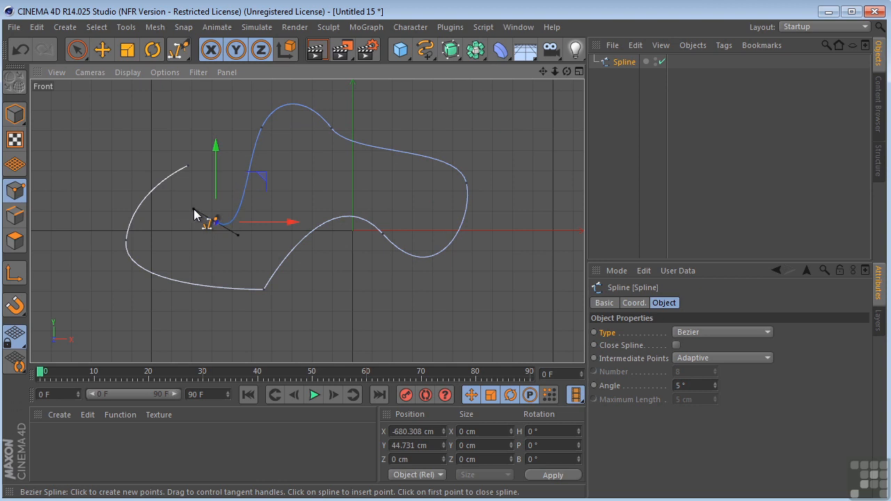
left_click(676, 345)
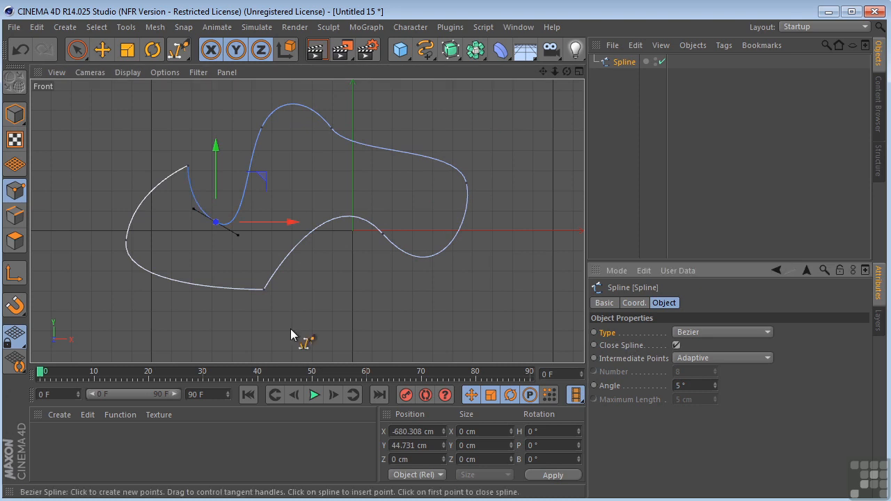